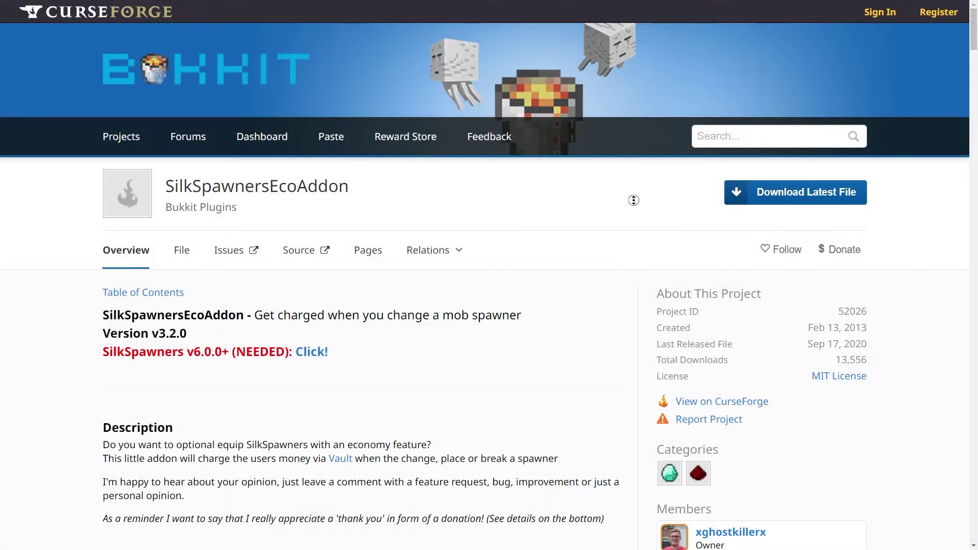
{"action": "scroll", "coordinate": [490, 305], "scroll_direction": "down", "scroll_amount": 3}
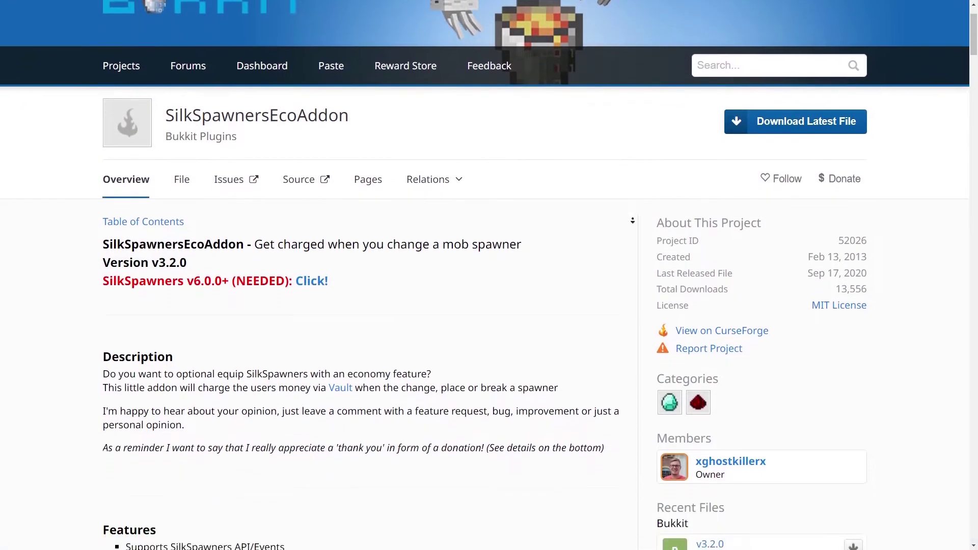
{"action": "scroll", "coordinate": [489, 306], "scroll_direction": "down", "scroll_amount": 4}
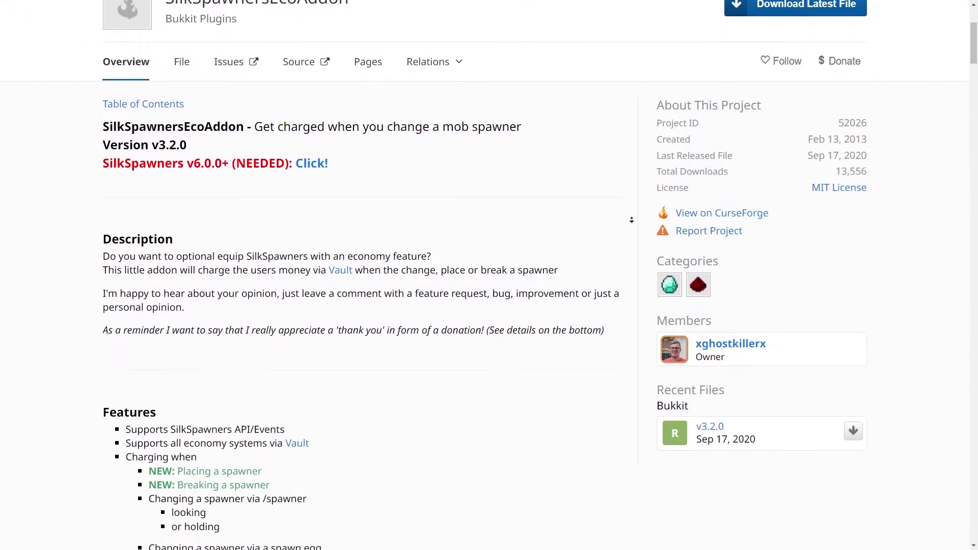
{"action": "scroll", "coordinate": [490, 306], "scroll_direction": "down", "scroll_amount": 1}
{"action": "scroll", "coordinate": [489, 305], "scroll_direction": "down", "scroll_amount": 1}
{"action": "scroll", "coordinate": [489, 306], "scroll_direction": "down", "scroll_amount": 1}
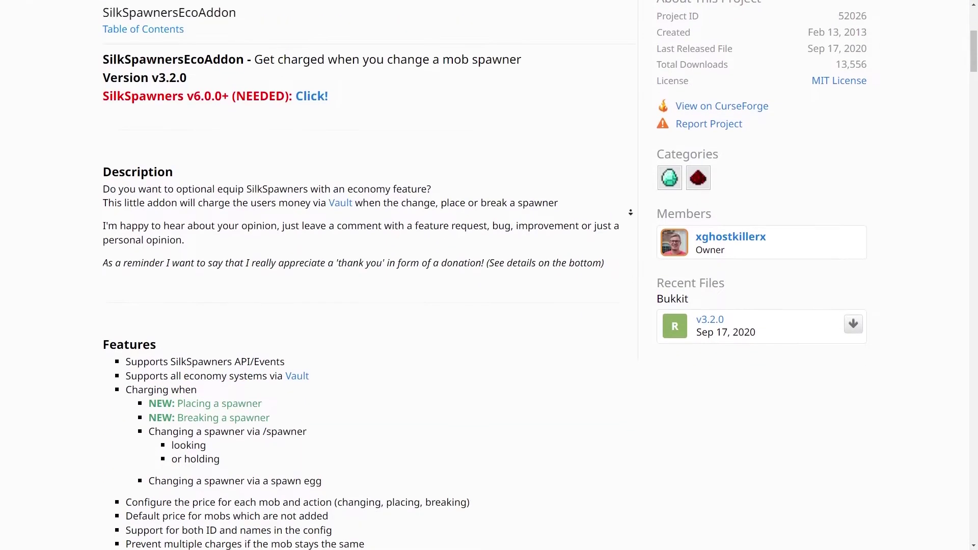
{"action": "scroll", "coordinate": [489, 307], "scroll_direction": "down", "scroll_amount": 1}
{"action": "scroll", "coordinate": [489, 306], "scroll_direction": "down", "scroll_amount": 1}
{"action": "scroll", "coordinate": [489, 306], "scroll_direction": "down", "scroll_amount": 1}
{"action": "scroll", "coordinate": [490, 305], "scroll_direction": "down", "scroll_amount": 1}
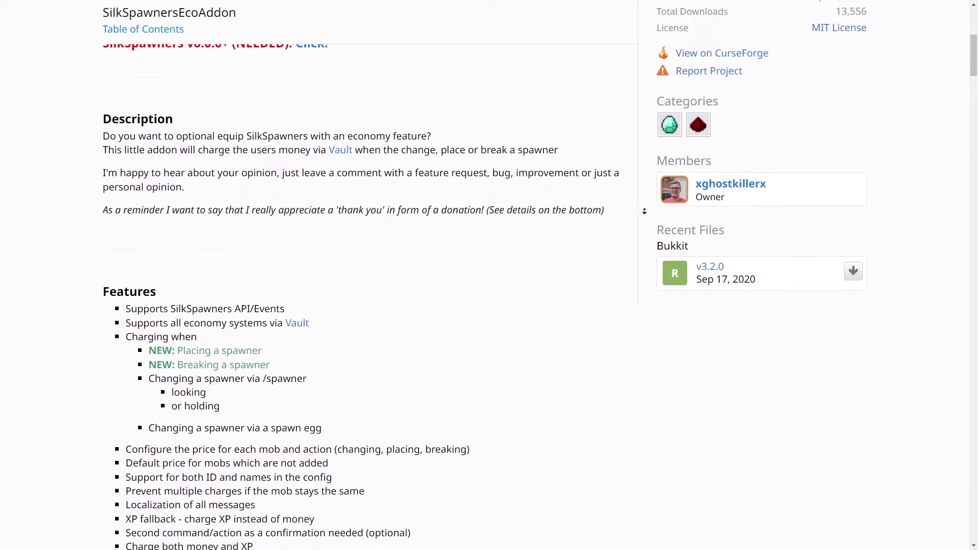
{"action": "scroll", "coordinate": [489, 306], "scroll_direction": "down", "scroll_amount": 1}
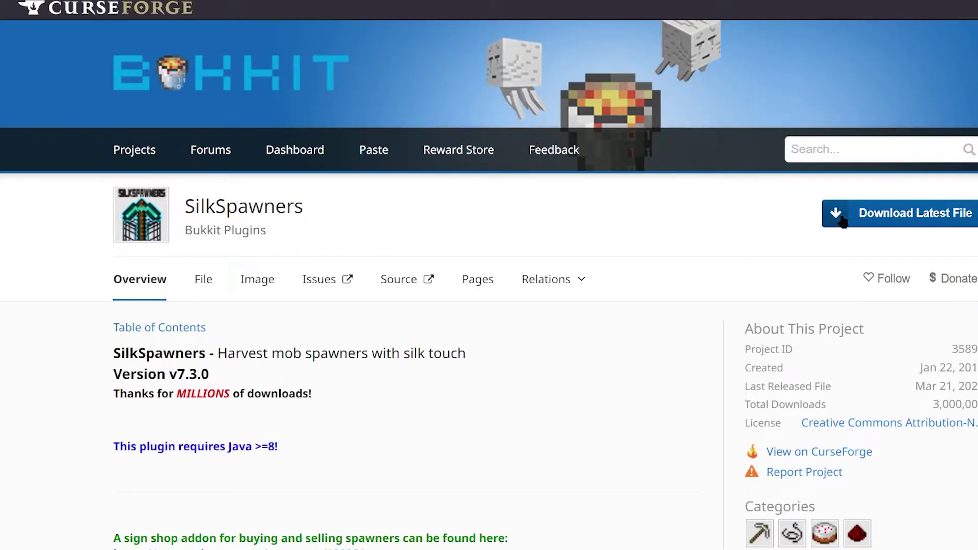
Download the latest SilkSpawners.jar from CurseForge and drag it into a local File Explorer folder.
{"action": "left_click", "coordinate": [837, 219]}
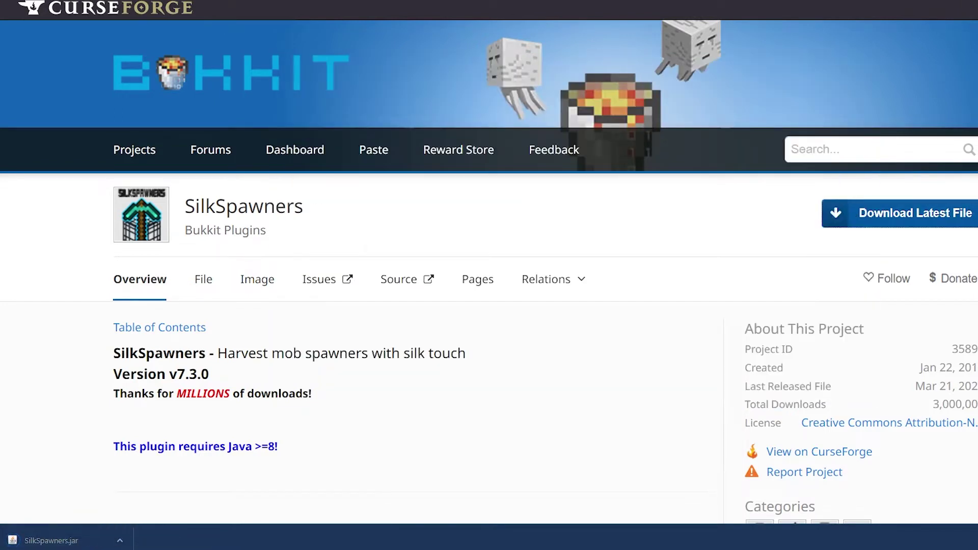
{"action": "left_click_drag", "start_coordinate": [52, 540], "coordinate": [520, 222]}
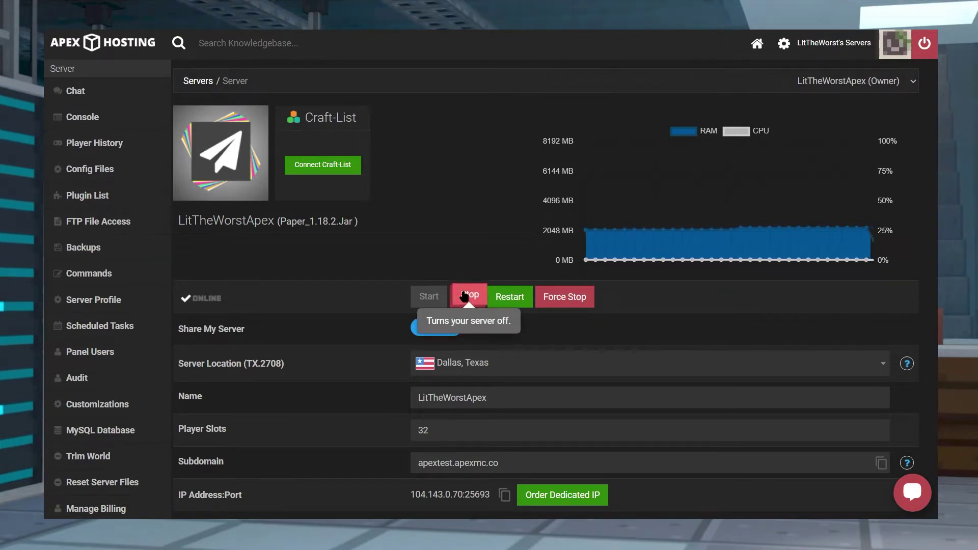
Stop the LitTheWorstApex server, glance at the Game File list unchanged, and open FTP File Access.
{"action": "left_click", "coordinate": [467, 297]}
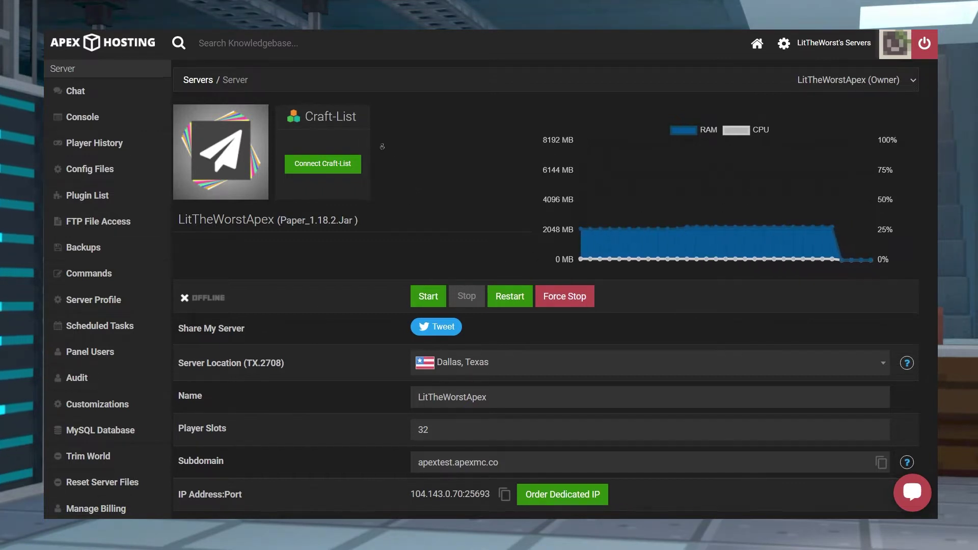
{"action": "scroll", "coordinate": [386, 160], "scroll_direction": "down", "scroll_amount": 3}
{"action": "scroll", "coordinate": [386, 164], "scroll_direction": "down", "scroll_amount": 3}
{"action": "scroll", "coordinate": [386, 166], "scroll_direction": "down", "scroll_amount": 3}
{"action": "scroll", "coordinate": [386, 168], "scroll_direction": "down", "scroll_amount": 1}
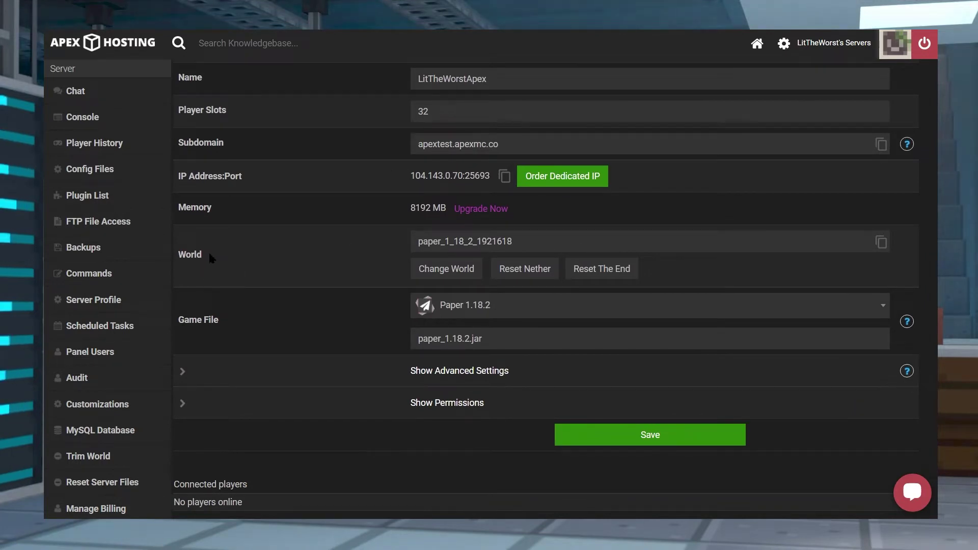
{"action": "left_click_drag", "start_coordinate": [220, 320], "coordinate": [179, 322]}
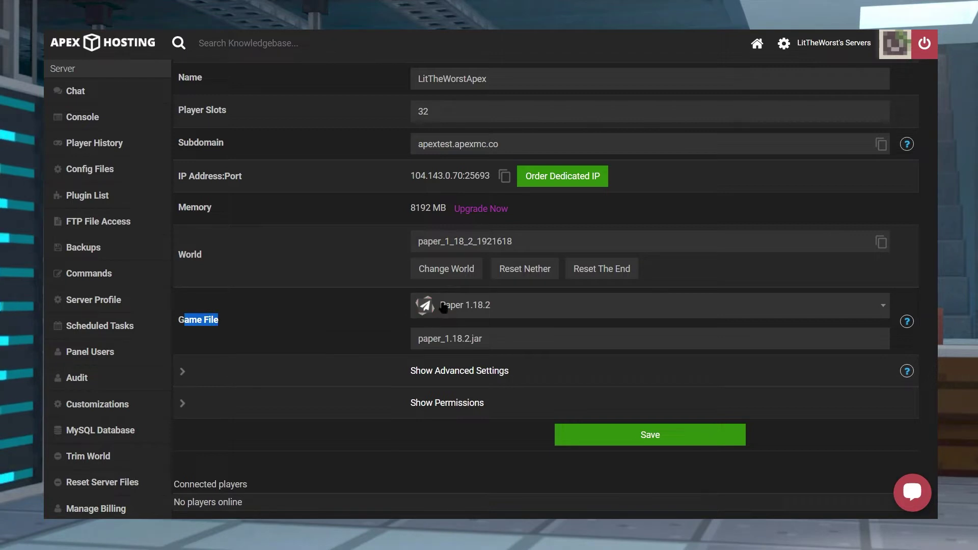
{"action": "left_click", "coordinate": [462, 305]}
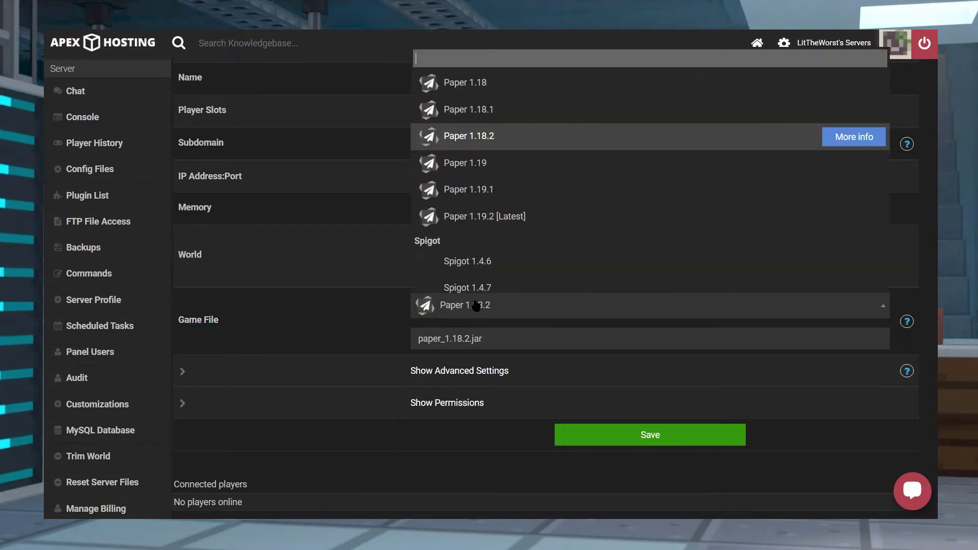
{"action": "left_click", "coordinate": [321, 289]}
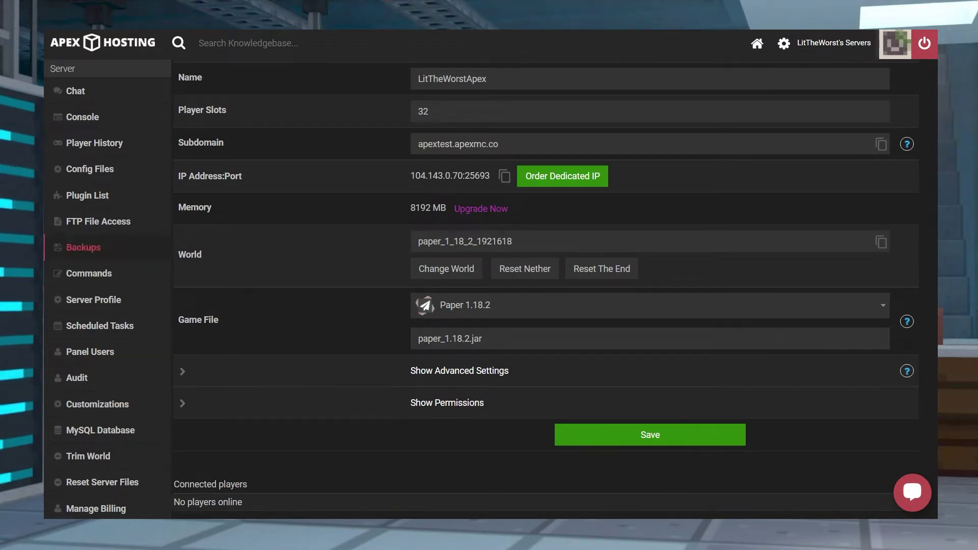
{"action": "left_click", "coordinate": [98, 221]}
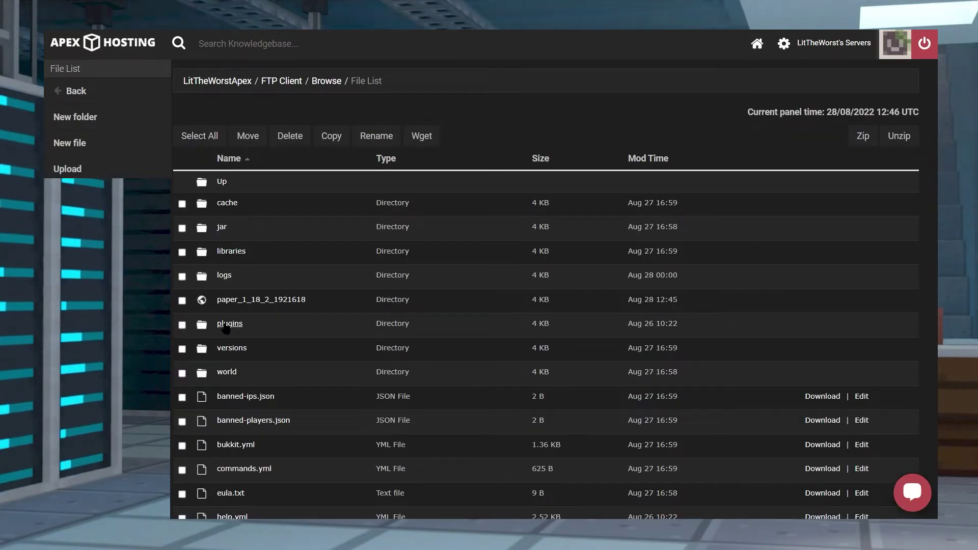
Drag SilkSpawners.jar from File Explorer into the /default/plugins upload area until it reaches 100%.
{"action": "left_click", "coordinate": [229, 323]}
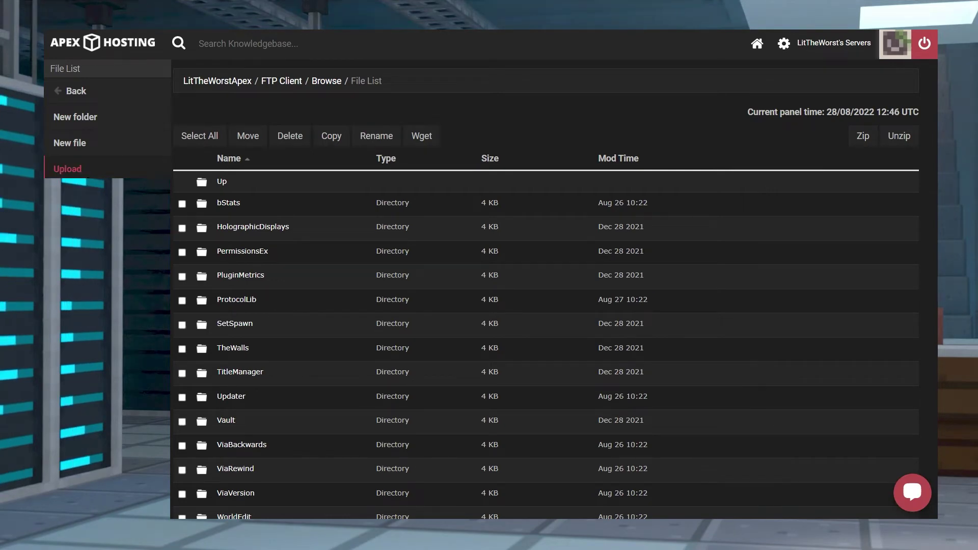
{"action": "left_click", "coordinate": [67, 169]}
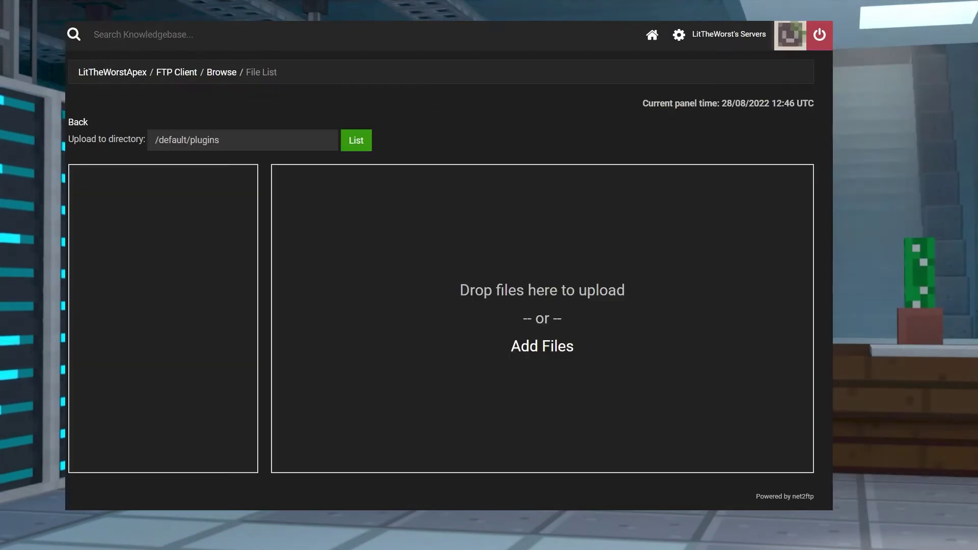
{"action": "key", "text": "alt+Tab"}
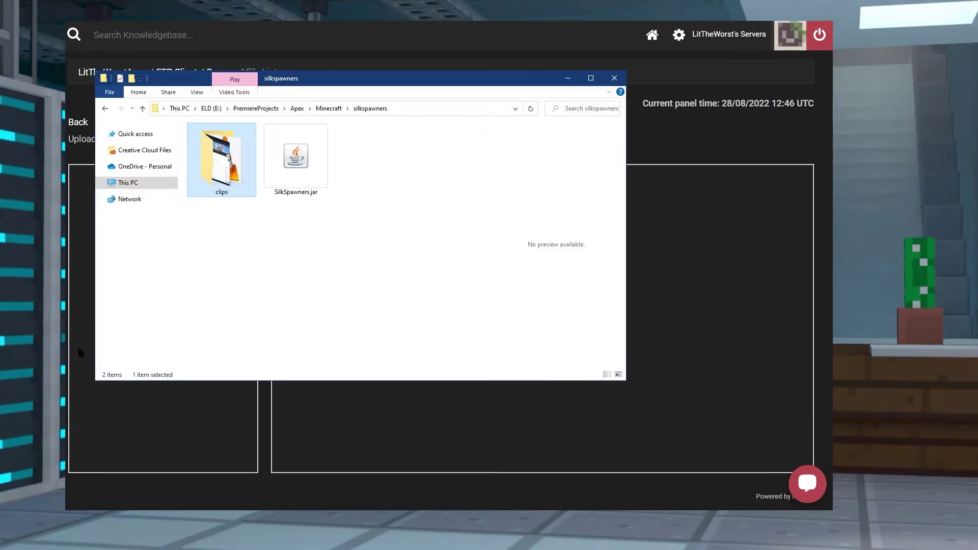
{"action": "left_click", "coordinate": [292, 163]}
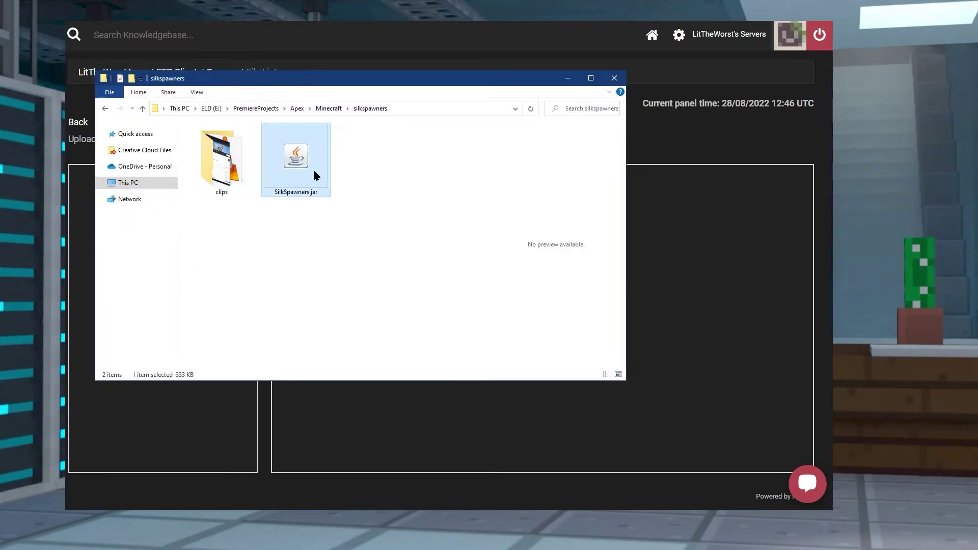
{"action": "mouse_move", "coordinate": [306, 144]}
{"action": "left_mouse_down"}
{"action": "mouse_move", "coordinate": [405, 426]}
{"action": "mouse_move", "coordinate": [587, 433]}
{"action": "left_mouse_up"}
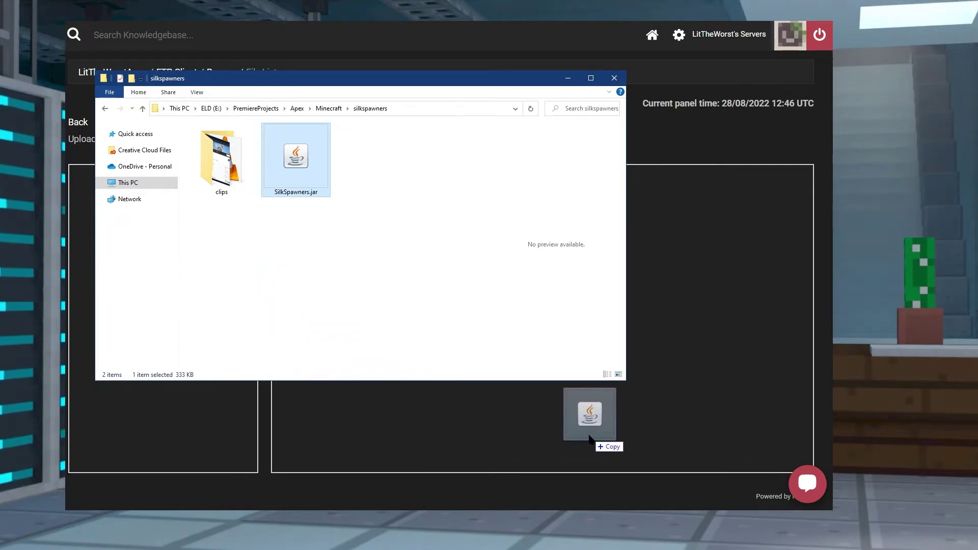
{"action": "mouse_move", "coordinate": [421, 401]}
{"action": "left_mouse_down"}
{"action": "mouse_move", "coordinate": [184, 473]}
{"action": "mouse_move", "coordinate": [69, 479]}
{"action": "left_mouse_up"}
{"action": "left_click", "coordinate": [142, 478]}
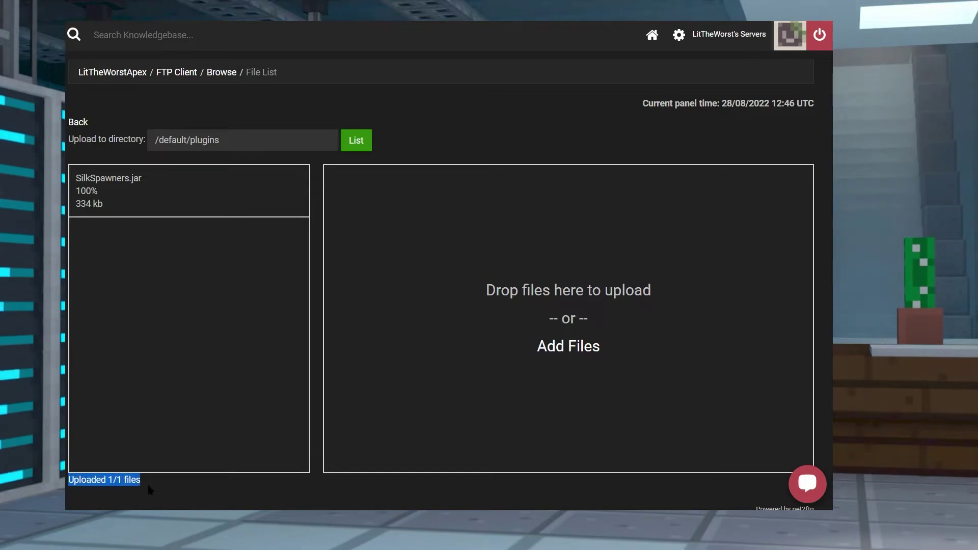
{"action": "left_click", "coordinate": [125, 232]}
{"action": "left_click_drag", "start_coordinate": [100, 191], "coordinate": [74, 191]}
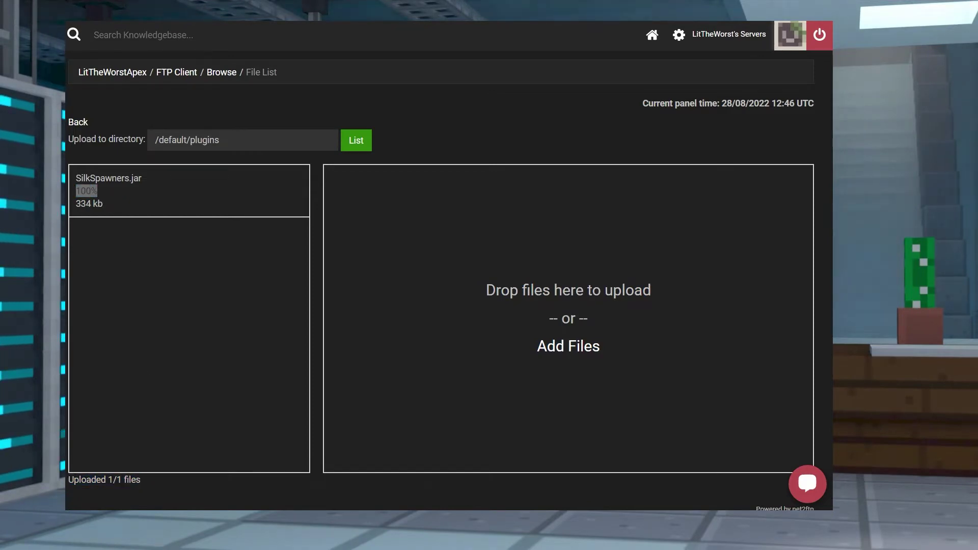
{"action": "left_click", "coordinate": [127, 73]}
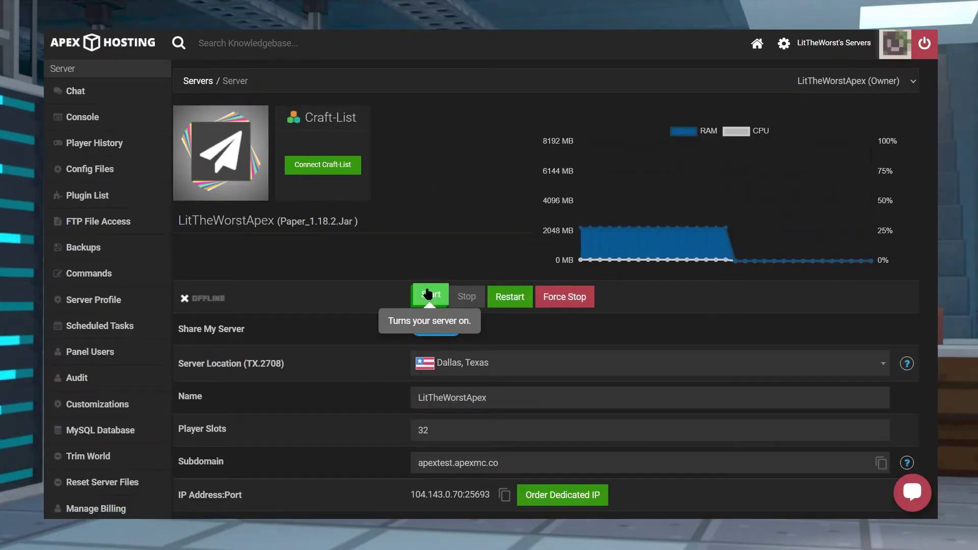
Press the green Start button to bring LitTheWorstApex back online.
{"action": "left_click", "coordinate": [429, 295]}
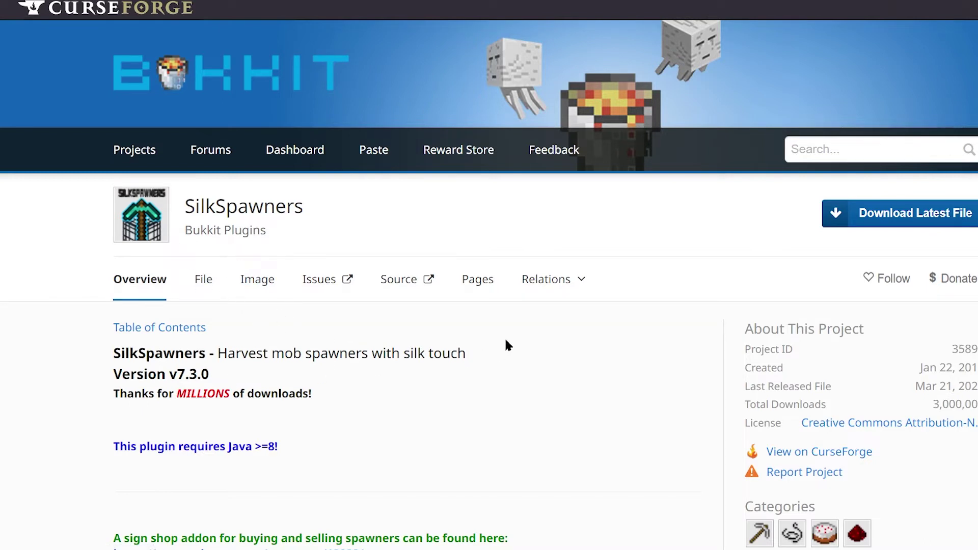
{"action": "mouse_move", "coordinate": [553, 279]}
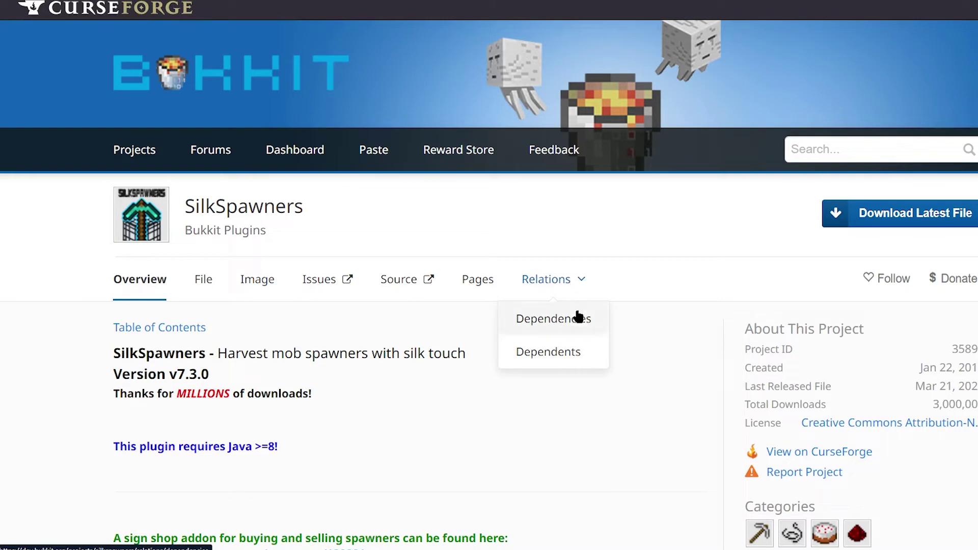
Check SilkSpawners' Dependencies and Overview, then open the SilkSpawnersShopAddon SpigotMC link.
{"action": "left_click", "coordinate": [579, 317]}
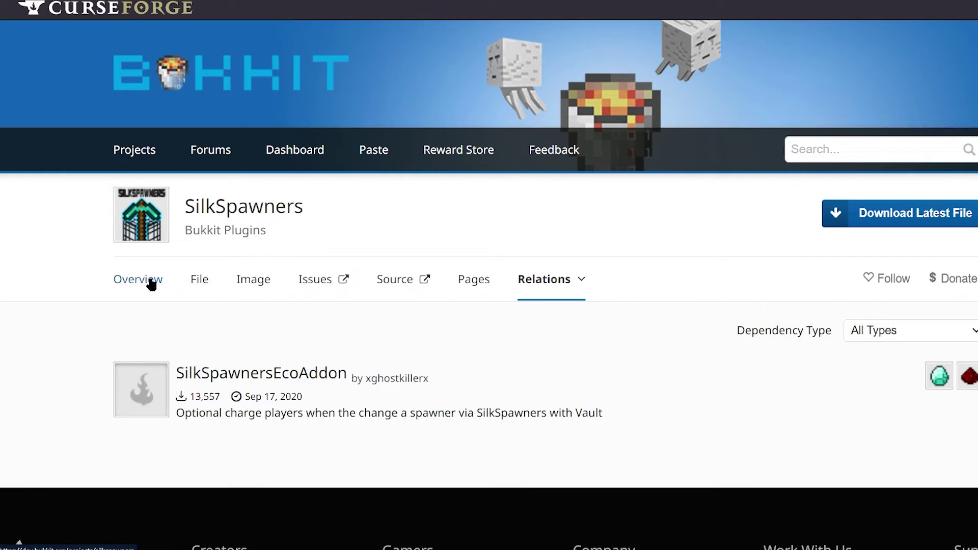
{"action": "left_click", "coordinate": [170, 281]}
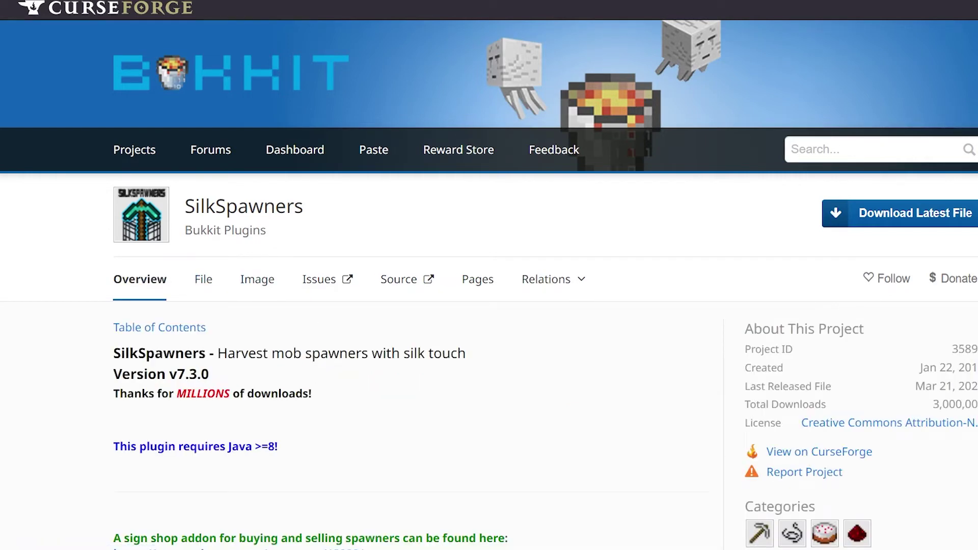
{"action": "scroll", "coordinate": [394, 347], "scroll_direction": "down", "scroll_amount": 3}
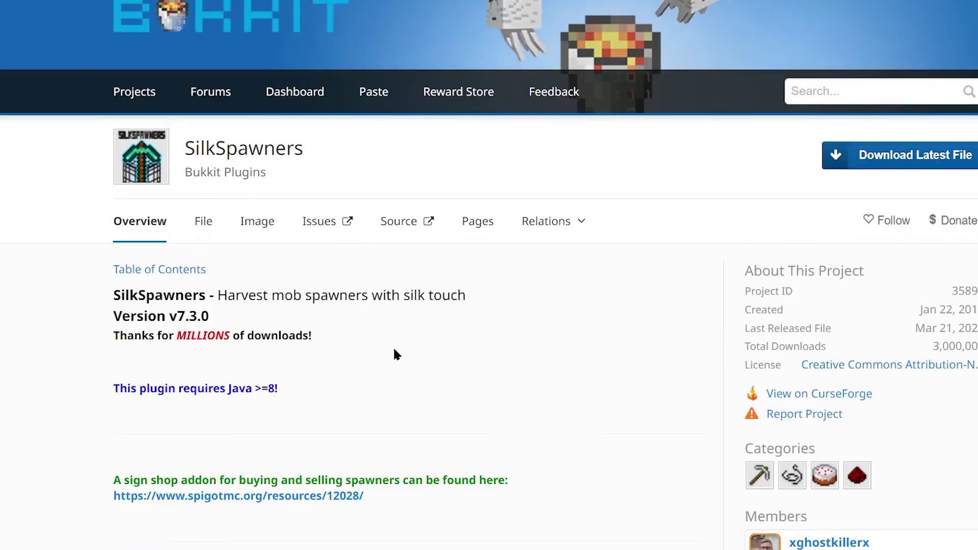
{"action": "scroll", "coordinate": [393, 346], "scroll_direction": "down", "scroll_amount": 2}
{"action": "scroll", "coordinate": [305, 231], "scroll_direction": "down", "scroll_amount": 3}
{"action": "scroll", "coordinate": [312, 235], "scroll_direction": "down", "scroll_amount": 3}
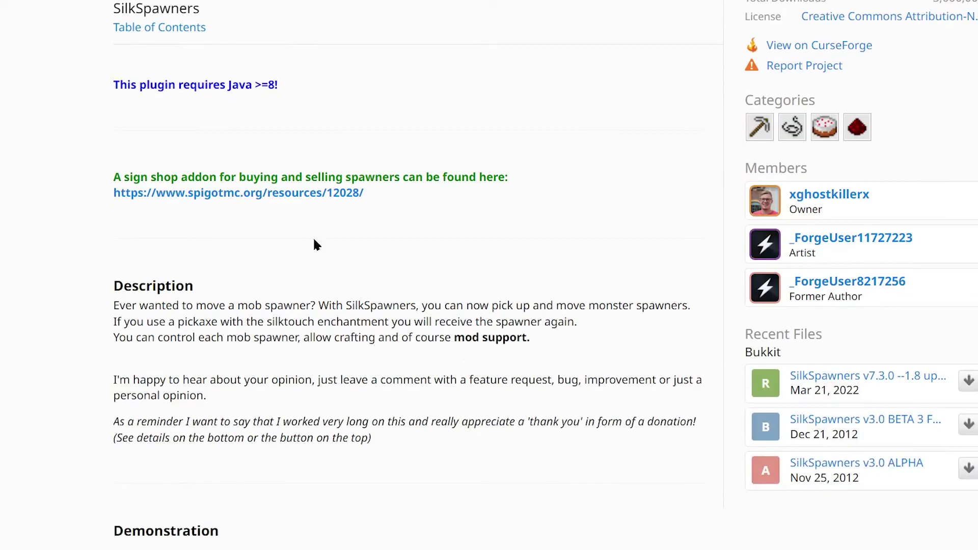
{"action": "scroll", "coordinate": [497, 360], "scroll_direction": "up", "scroll_amount": 1}
{"action": "scroll", "coordinate": [499, 362], "scroll_direction": "down", "scroll_amount": 2}
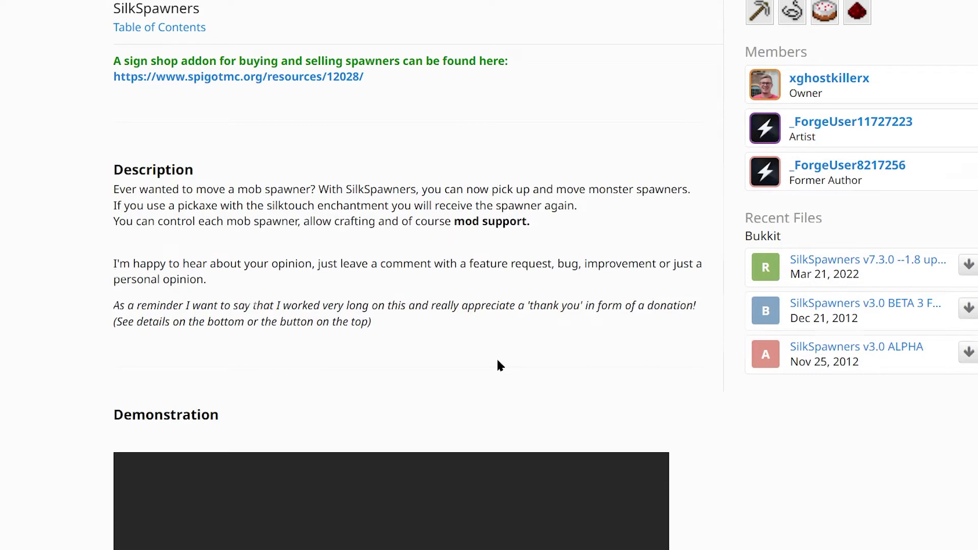
{"action": "scroll", "coordinate": [496, 357], "scroll_direction": "down", "scroll_amount": 5}
{"action": "scroll", "coordinate": [496, 357], "scroll_direction": "down", "scroll_amount": 3}
{"action": "right_click", "coordinate": [695, 151]}
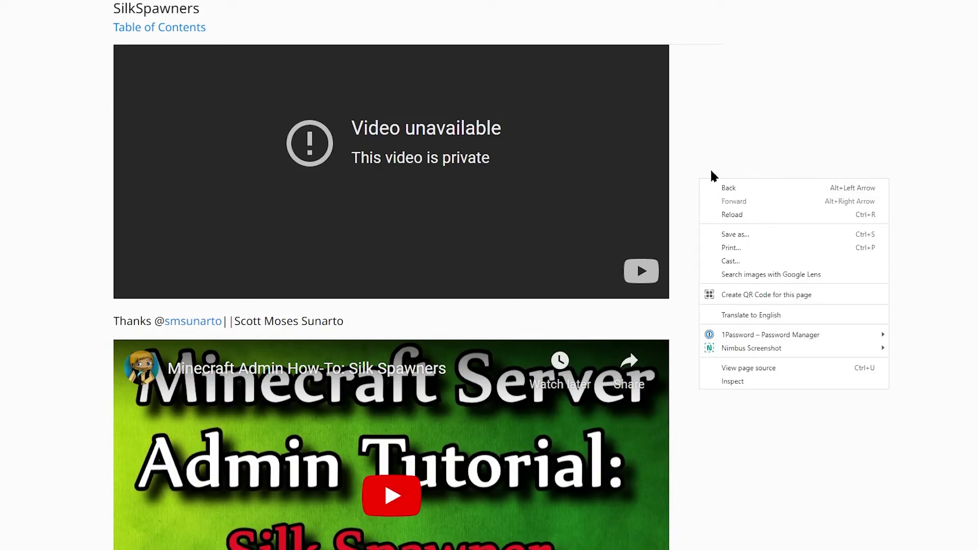
{"action": "middle_click", "coordinate": [713, 145]}
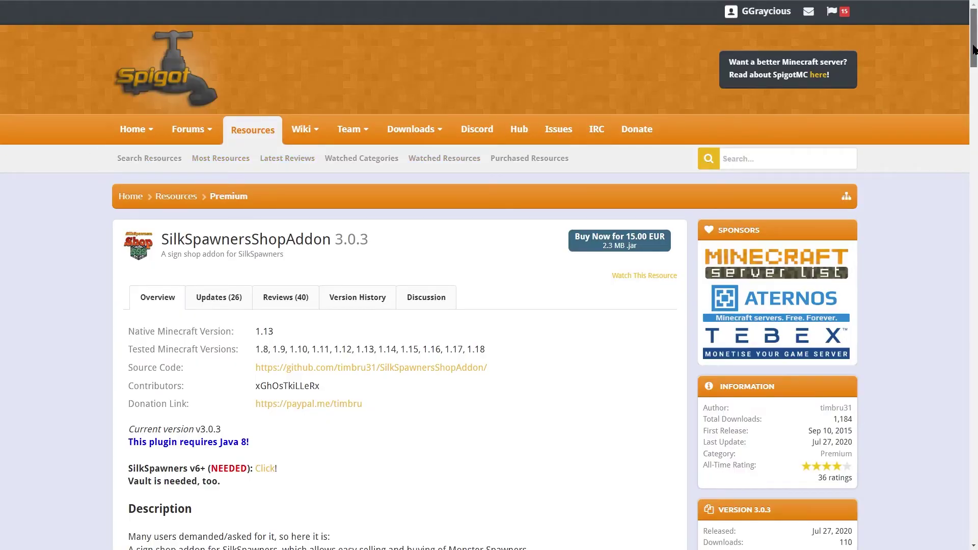
{"action": "left_click_drag", "start_coordinate": [973, 46], "coordinate": [973, 60]}
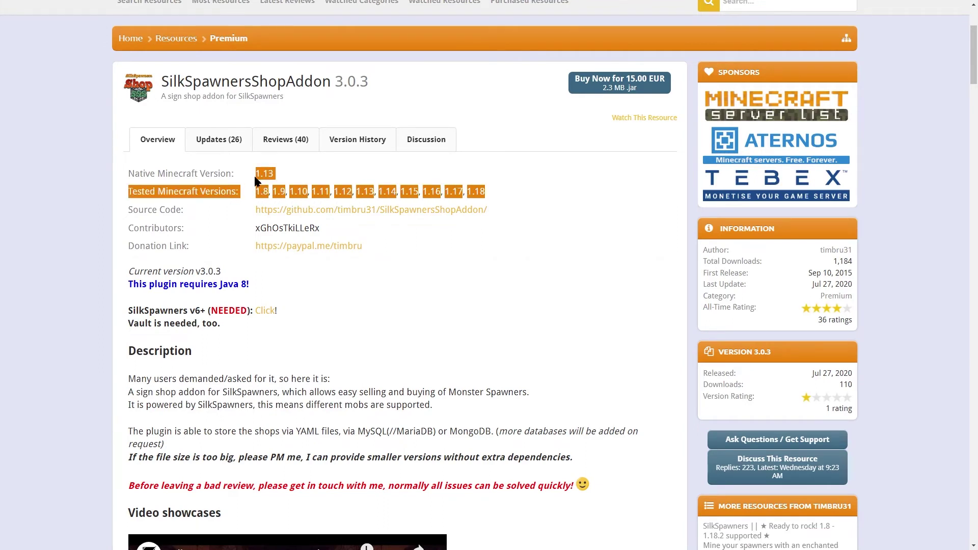
{"action": "left_click", "coordinate": [313, 189]}
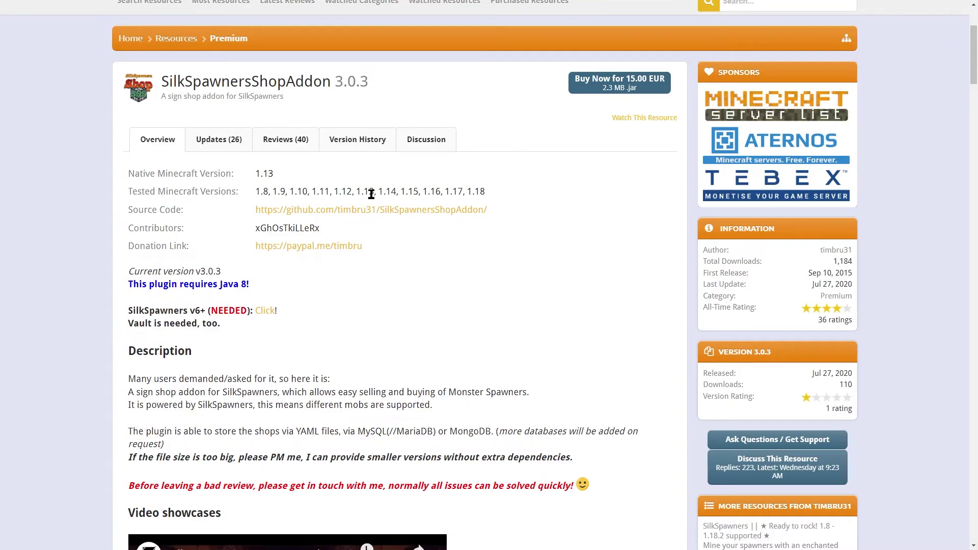
{"action": "scroll", "coordinate": [288, 248], "scroll_direction": "up", "scroll_amount": 1}
{"action": "scroll", "coordinate": [293, 254], "scroll_direction": "down", "scroll_amount": 5}
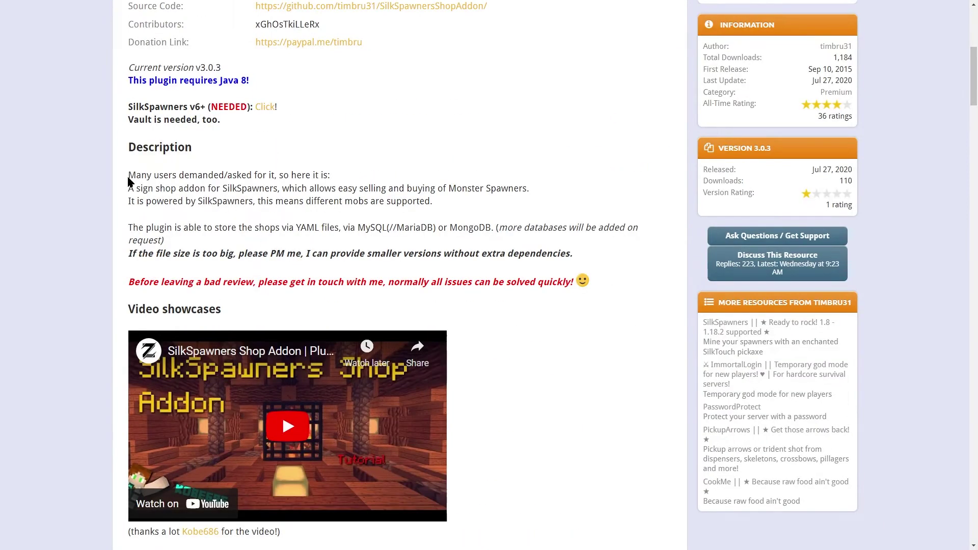
{"action": "left_click_drag", "start_coordinate": [129, 176], "coordinate": [166, 186]}
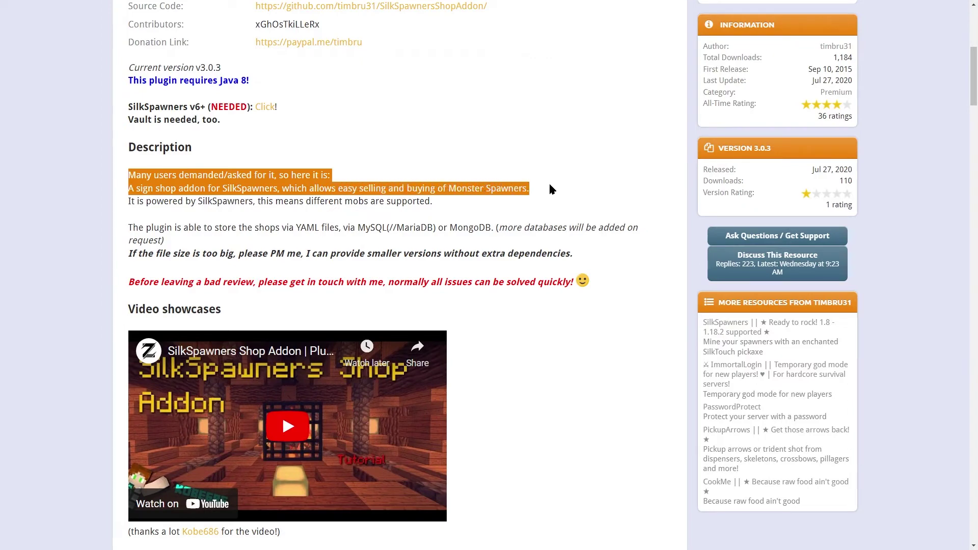
{"action": "mouse_move", "coordinate": [547, 190]}
{"action": "left_mouse_down"}
{"action": "mouse_move", "coordinate": [547, 200]}
{"action": "mouse_move", "coordinate": [598, 229]}
{"action": "mouse_move", "coordinate": [638, 230]}
{"action": "left_mouse_up"}
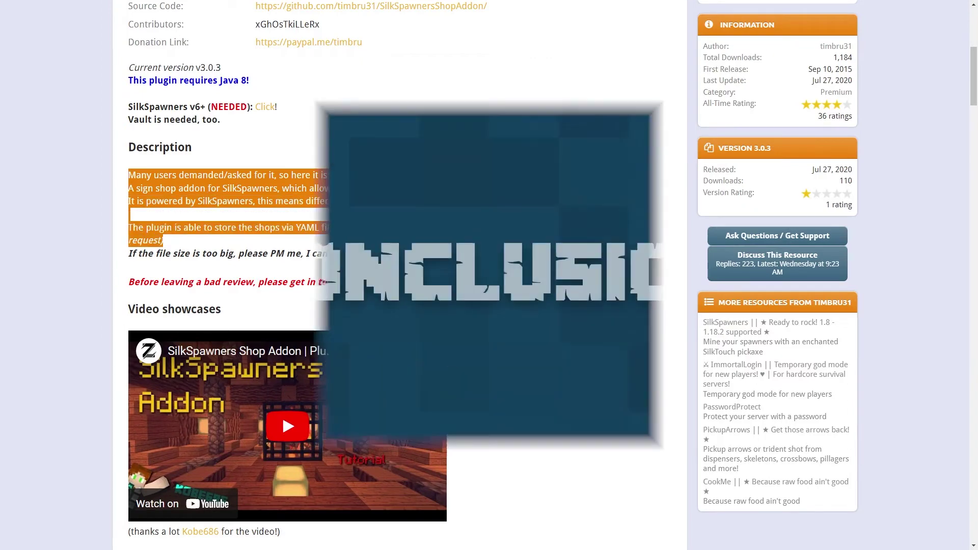